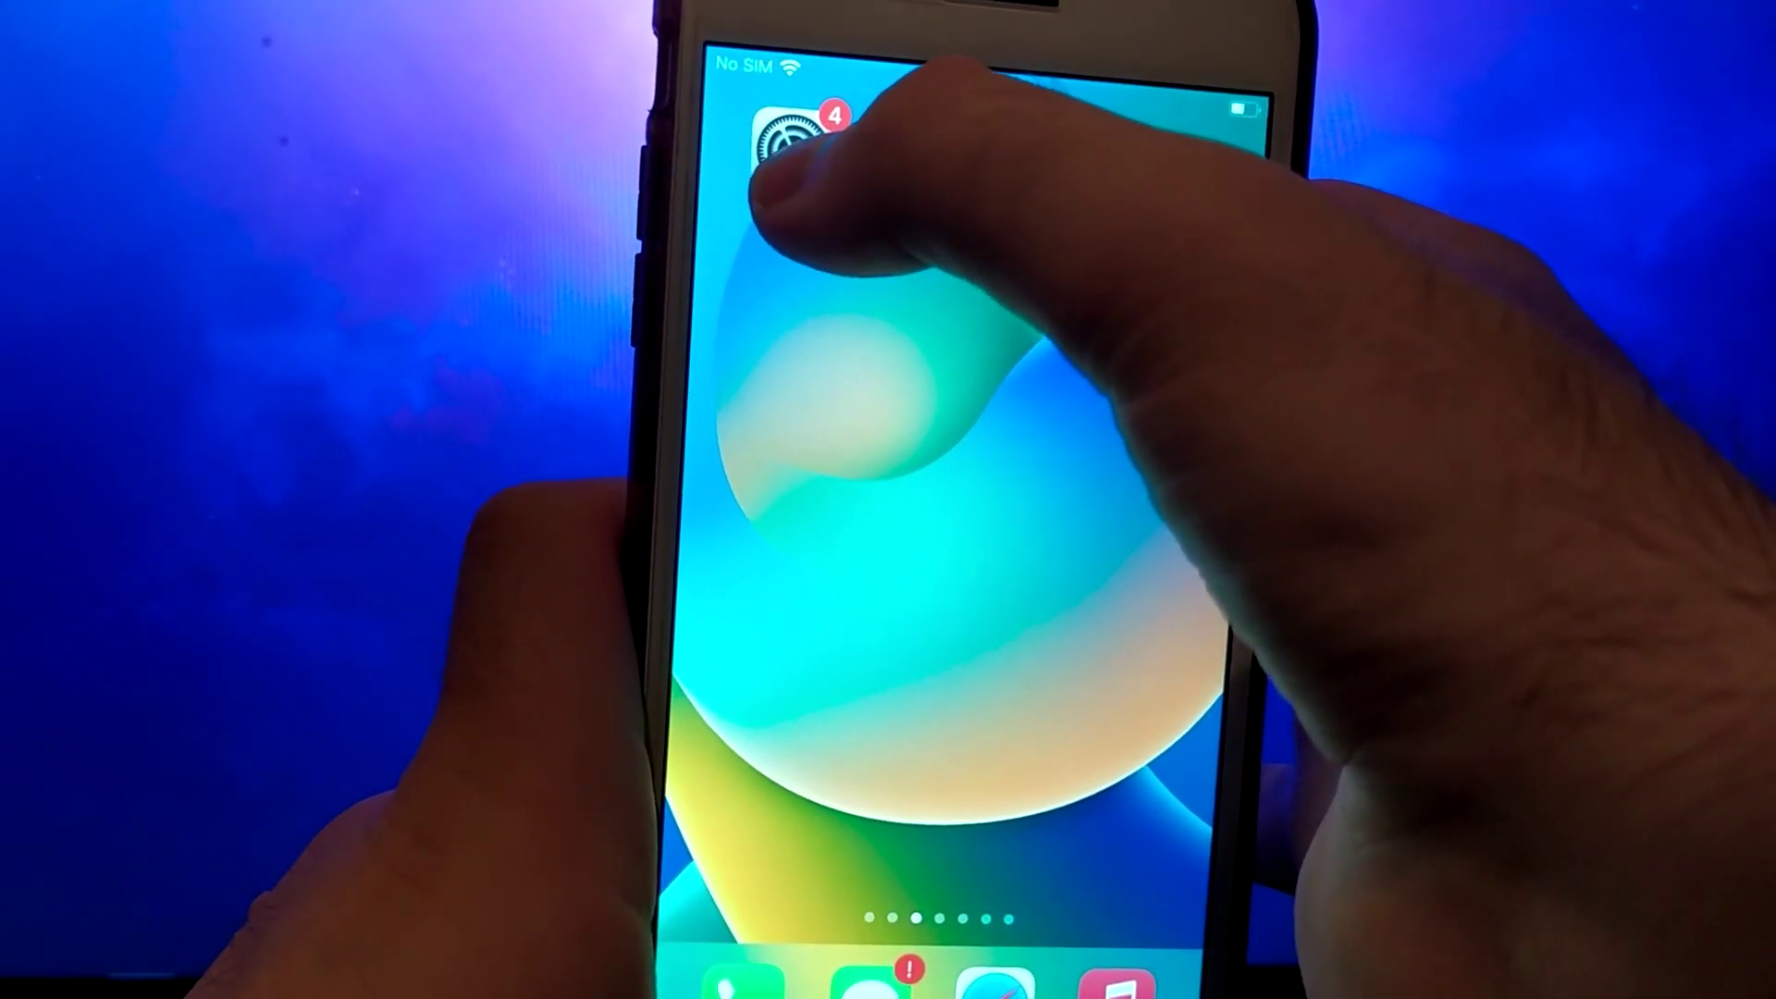
# - Confirm Background App Refresh is set to Wi-Fi & Mobile Data under General settings
pyautogui.click(790, 139)
pyautogui.click(972, 158)
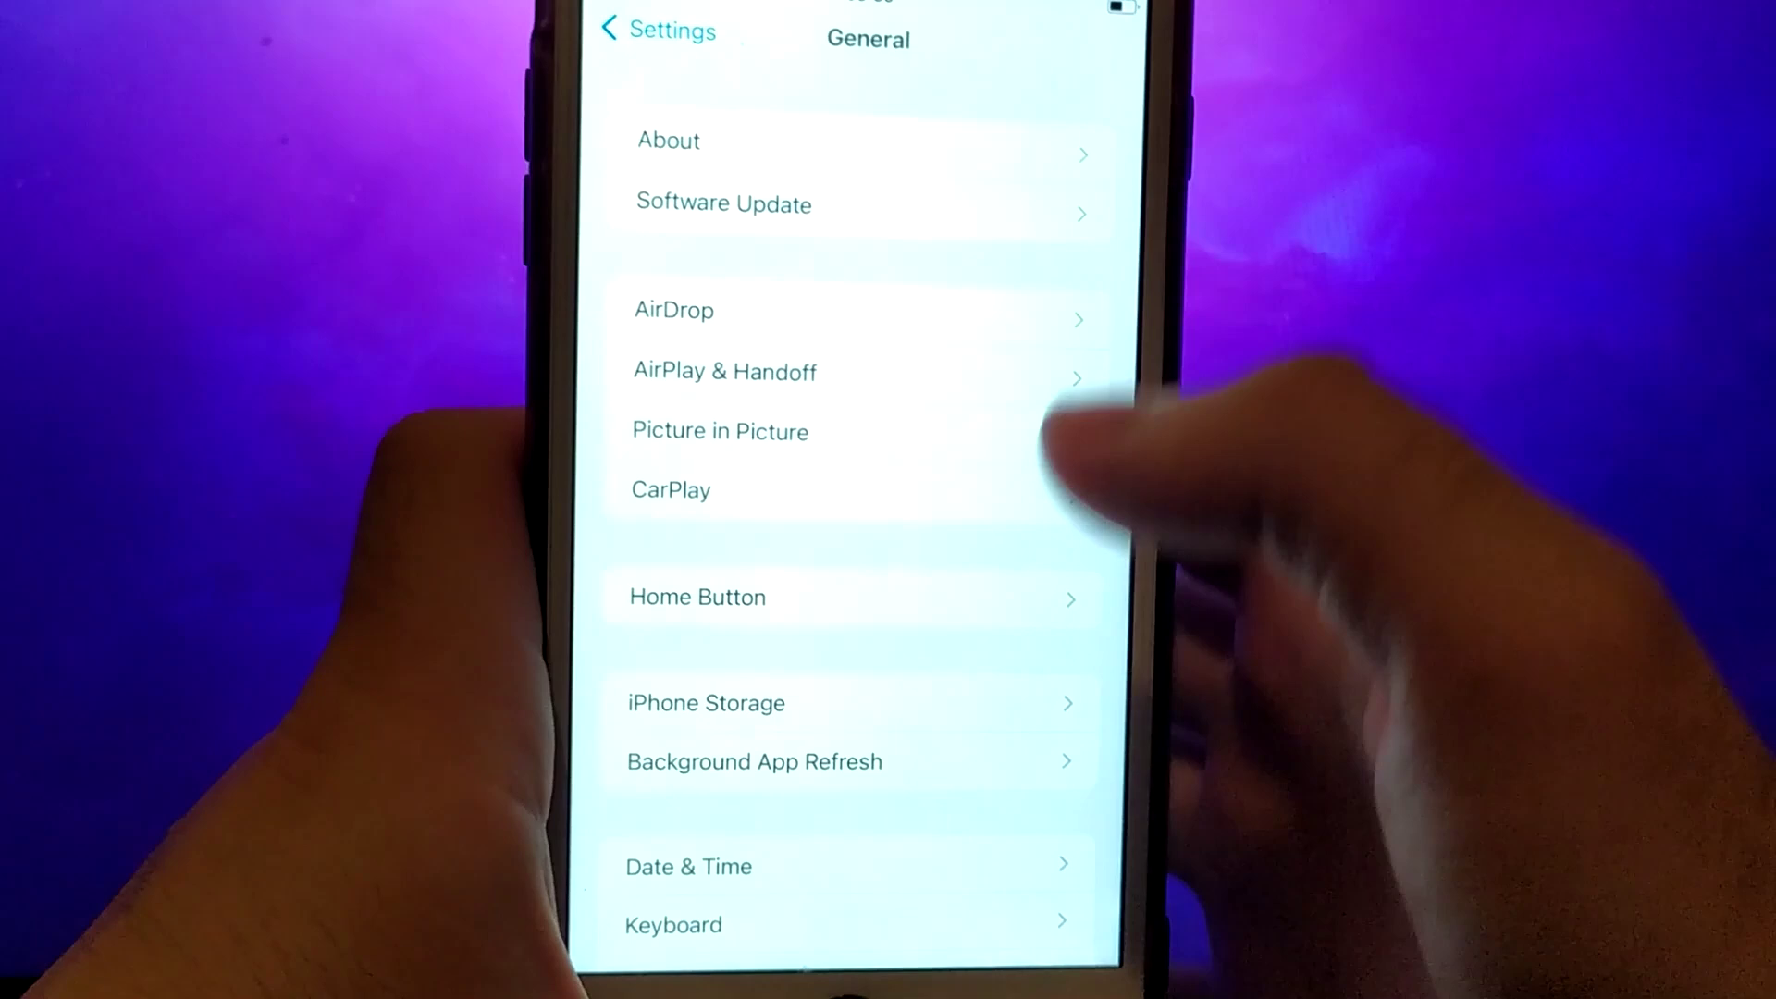
pyautogui.click(833, 761)
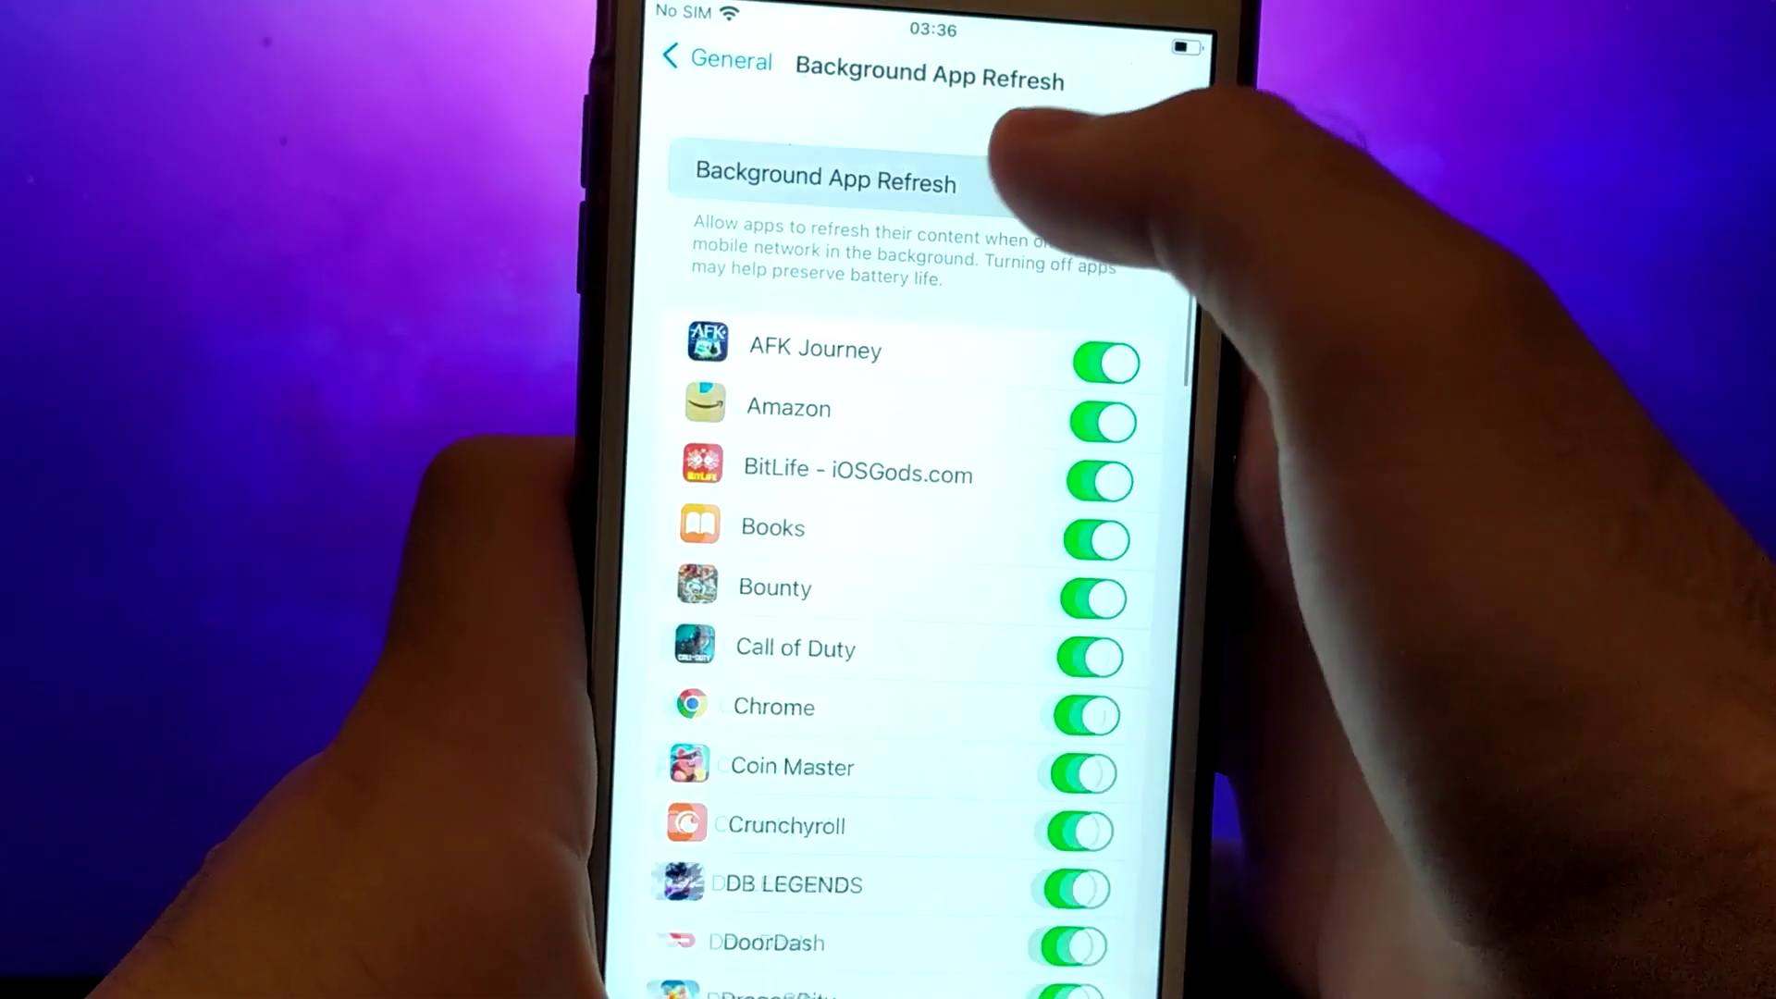
pyautogui.click(1027, 174)
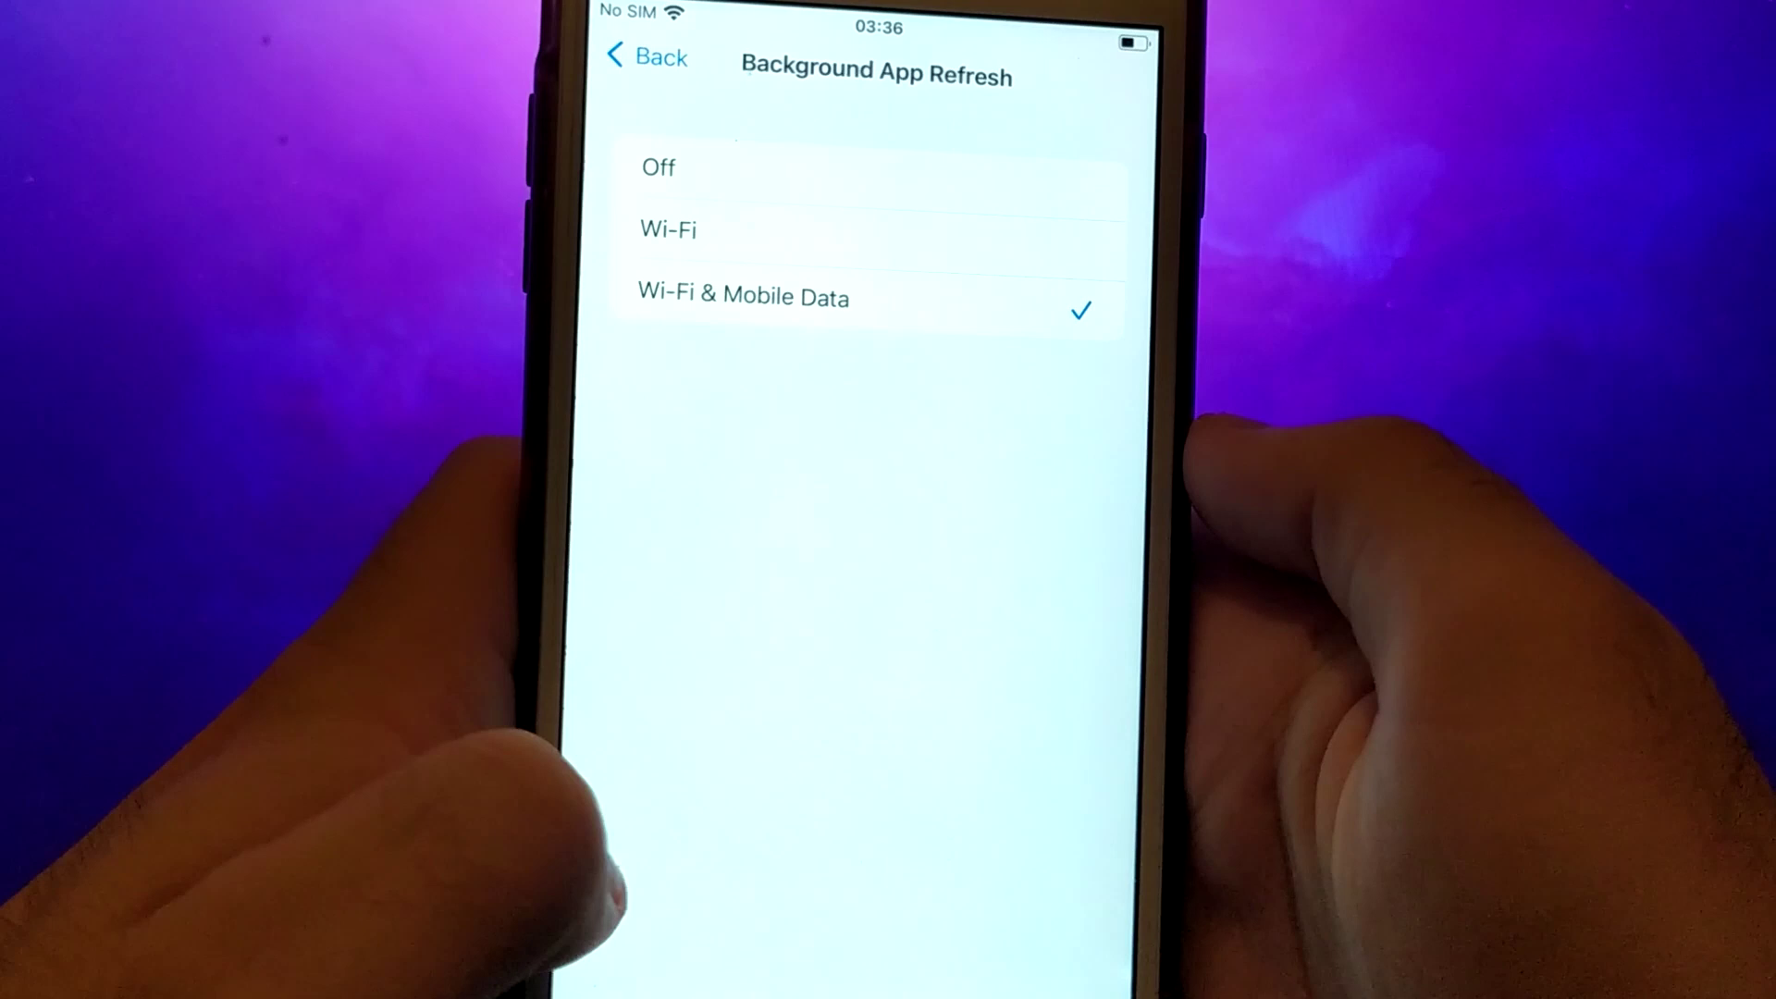
pyautogui.moveTo(570, 833); pyautogui.dragTo(902, 832)
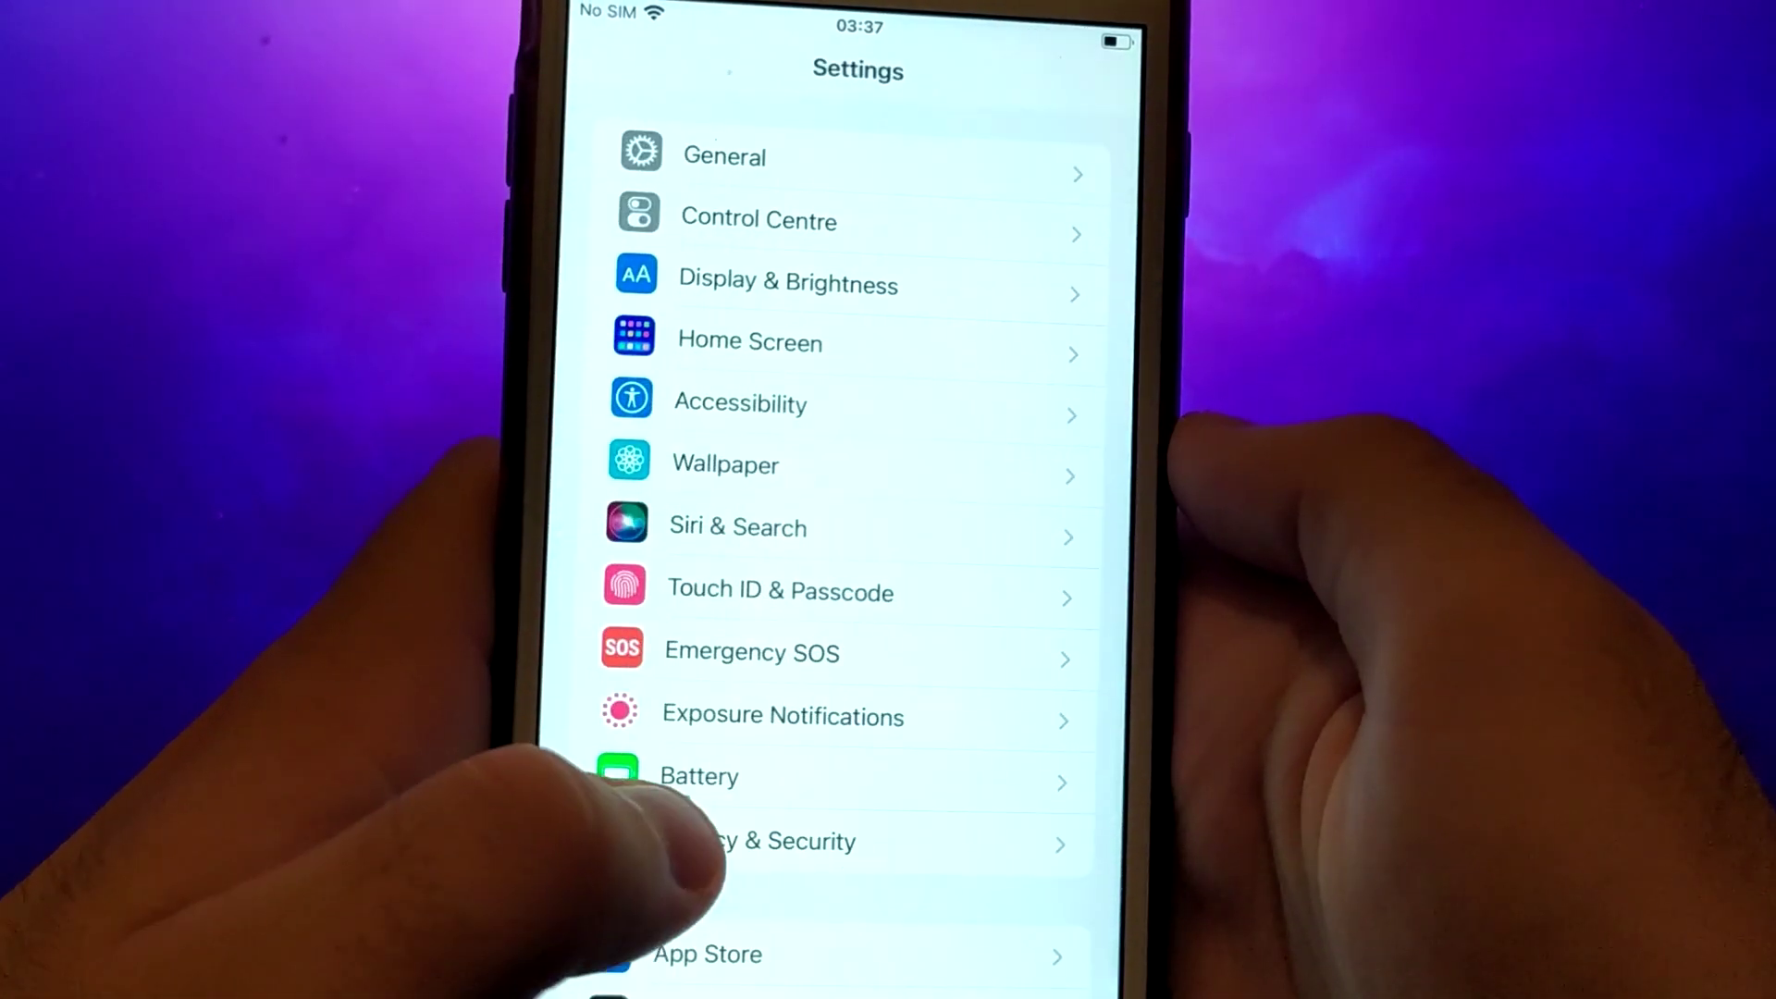
# - Verify Low Power Mode is off on the Battery page and return to the home screen
pyautogui.click(694, 773)
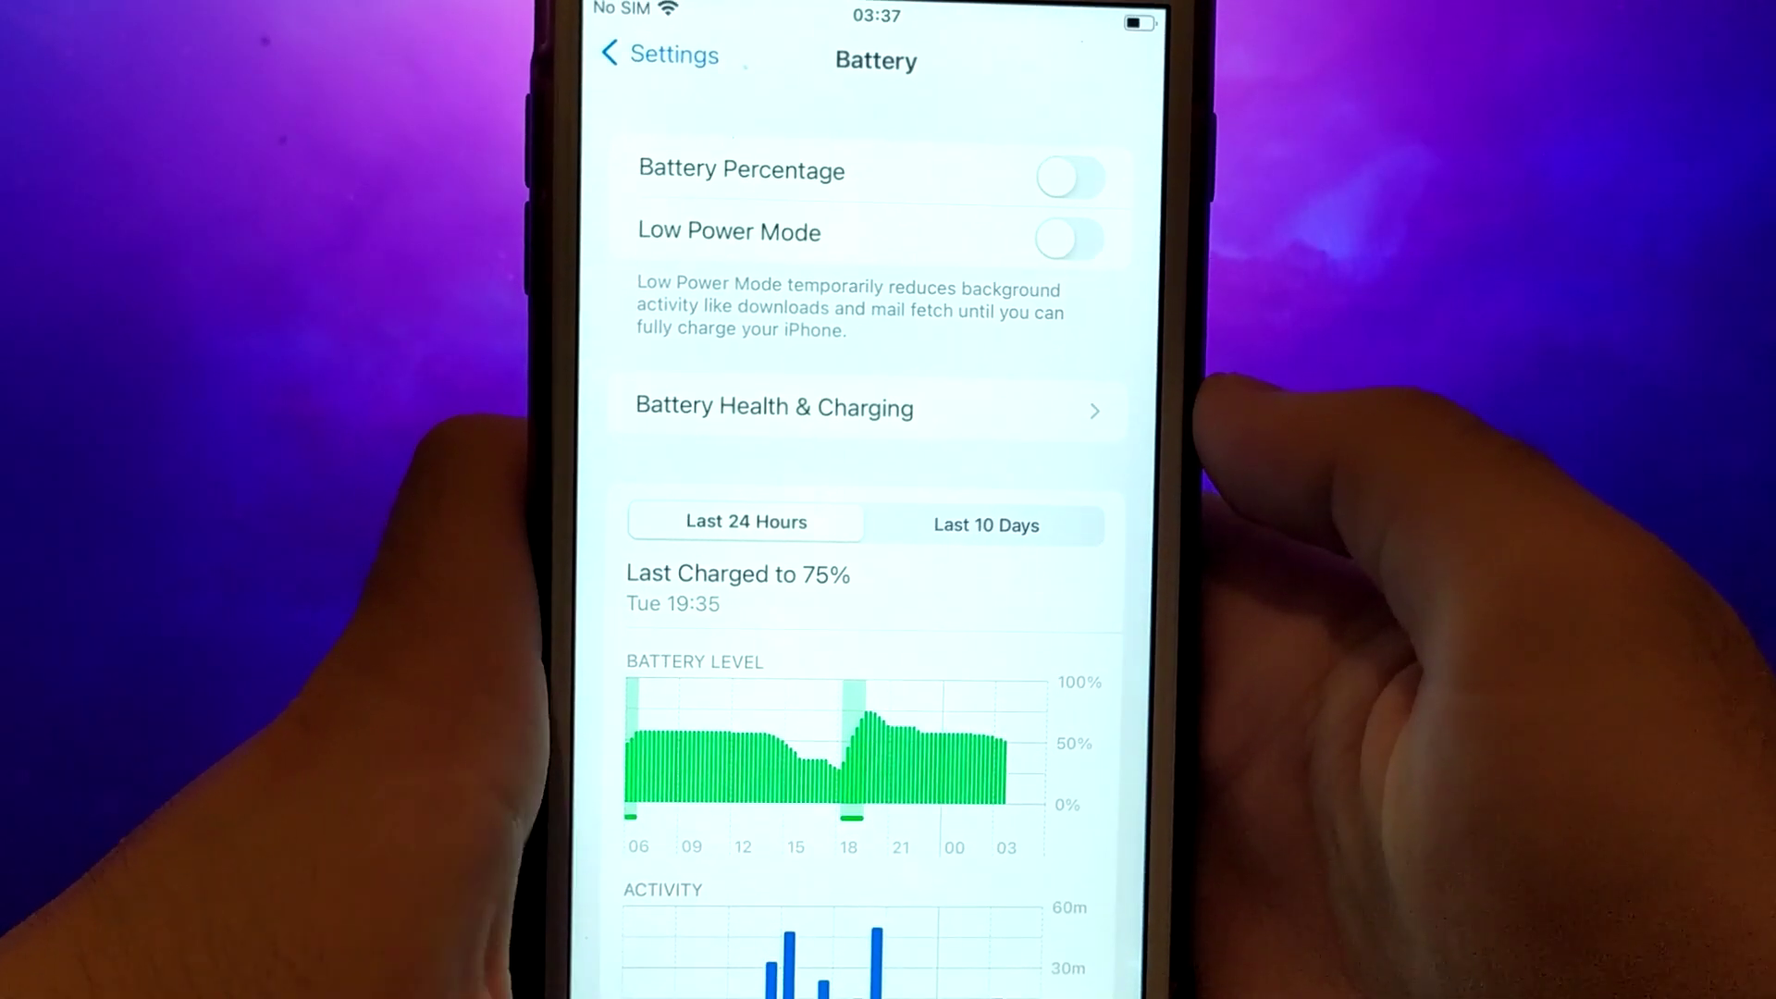
pyautogui.press('super')
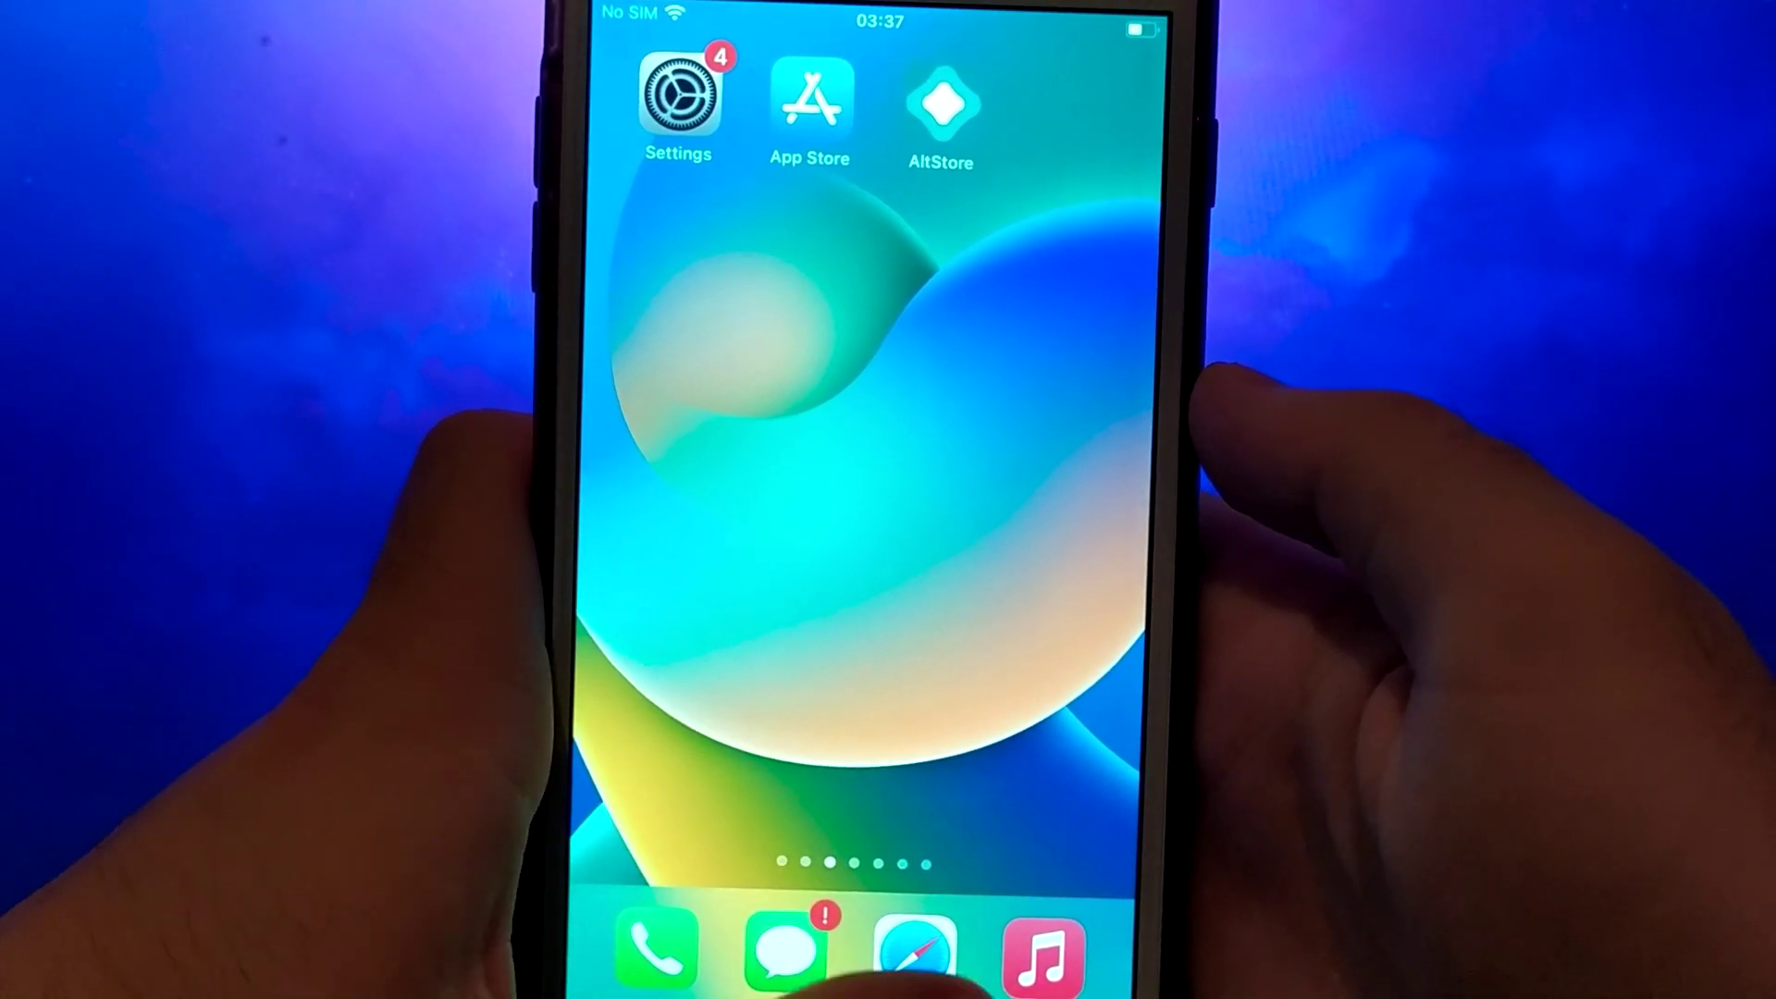
# - Search TitanMods.com for 'Alt' in Safari and open the Altstore result
pyautogui.click(916, 954)
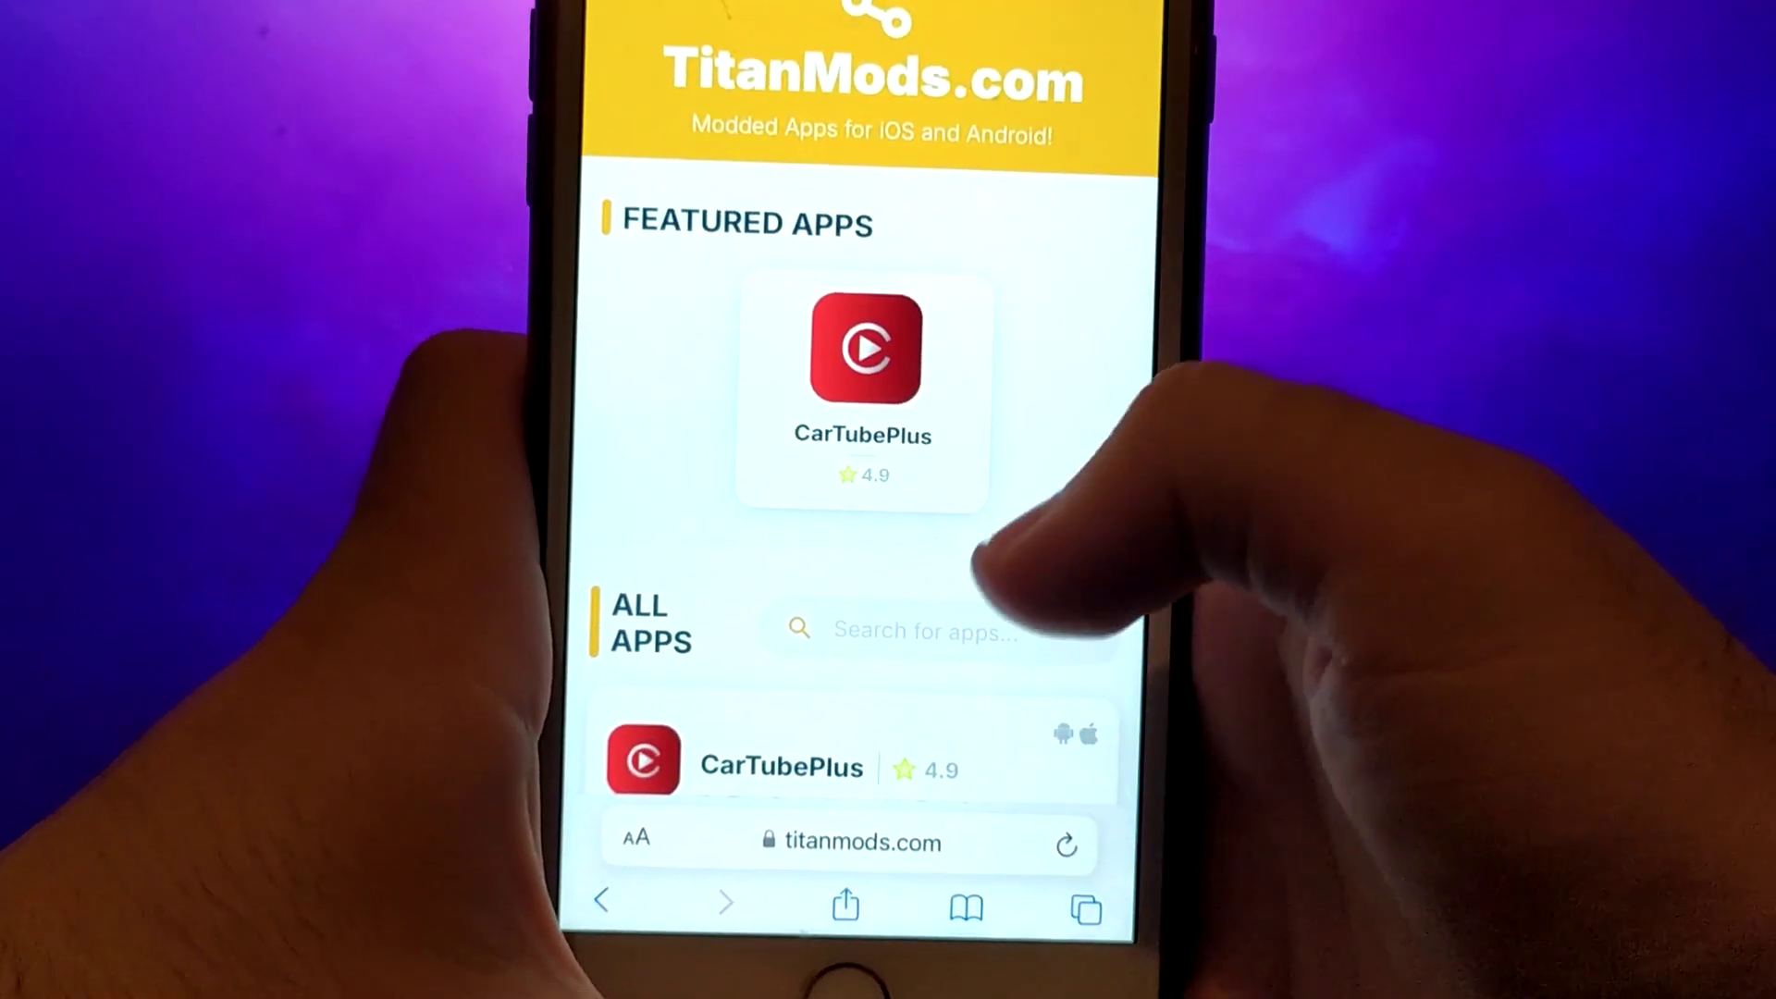
pyautogui.click(944, 518)
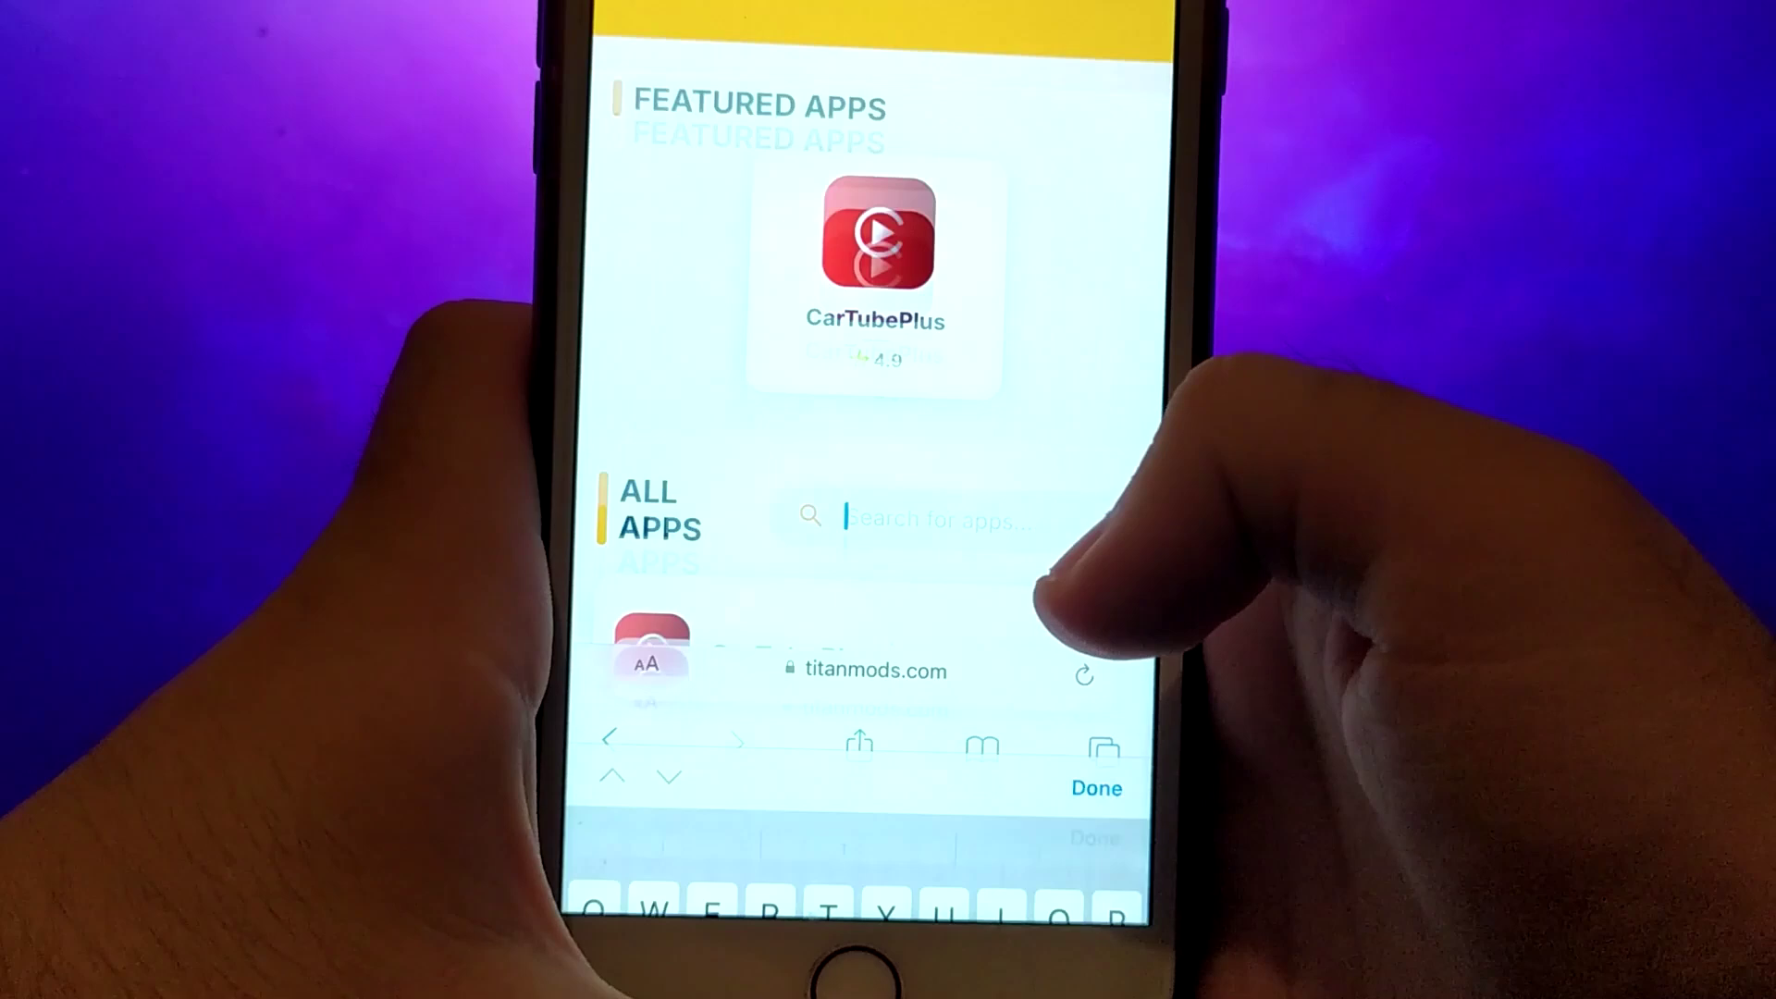
pyautogui.write('Alt')
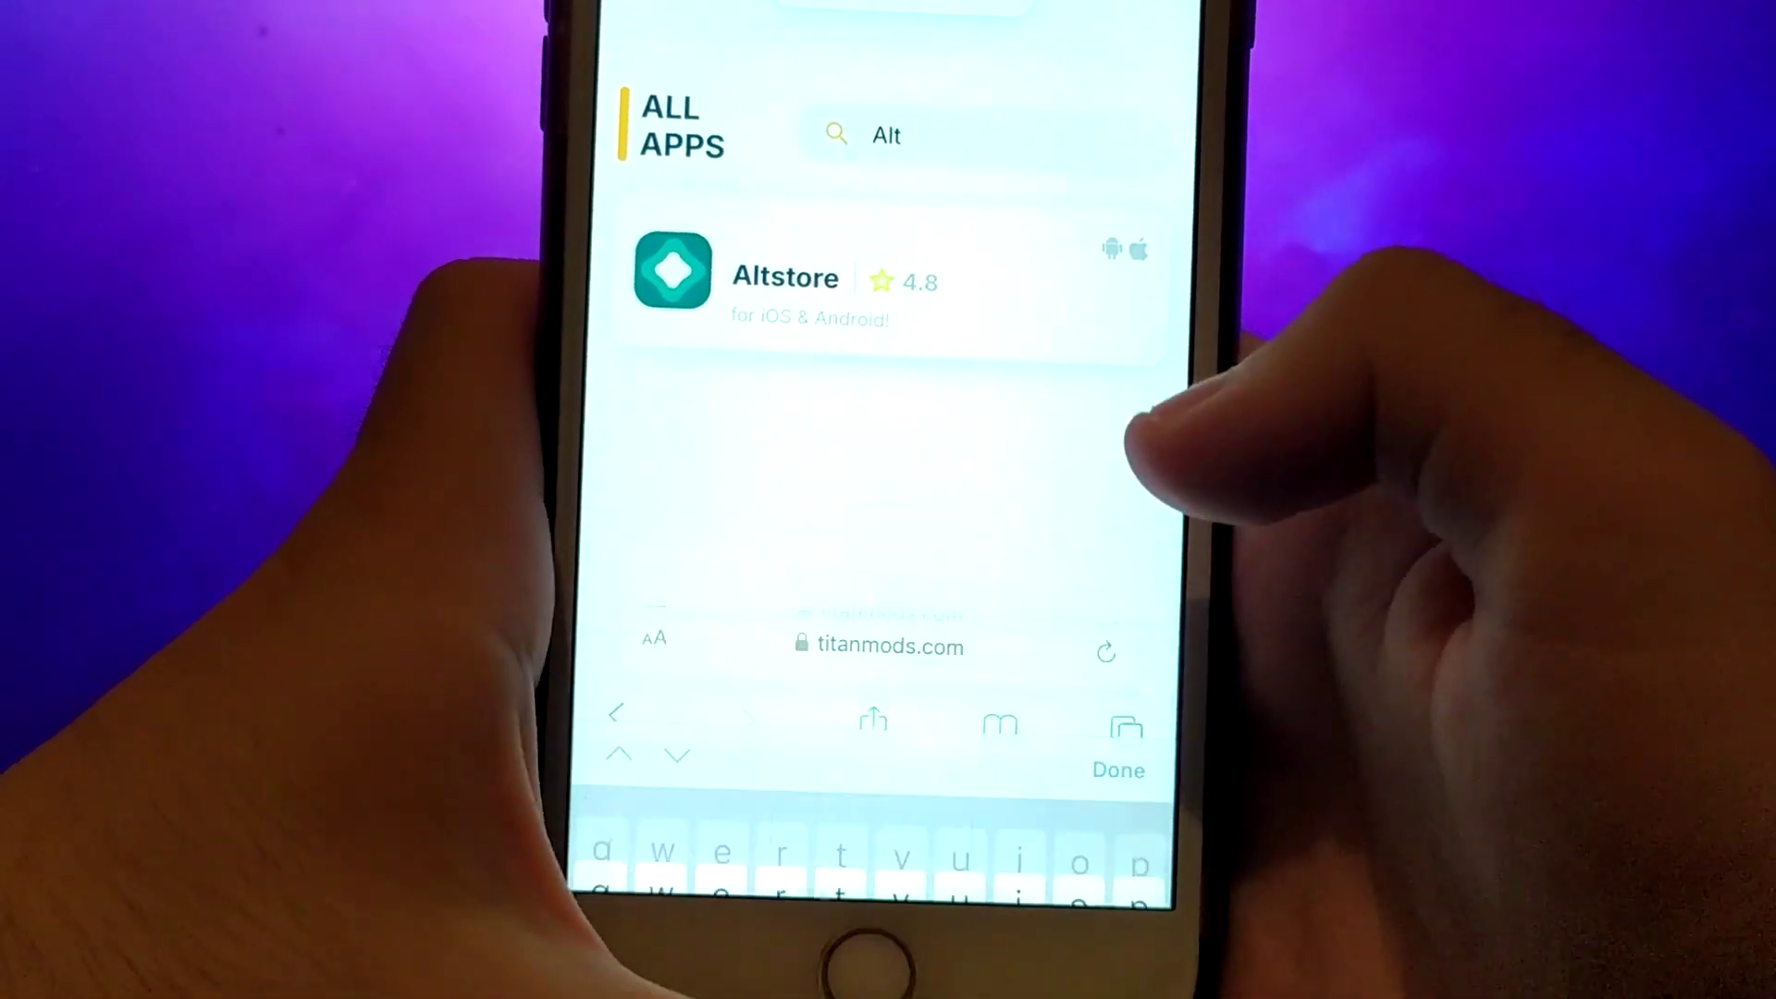
pyautogui.click(1055, 277)
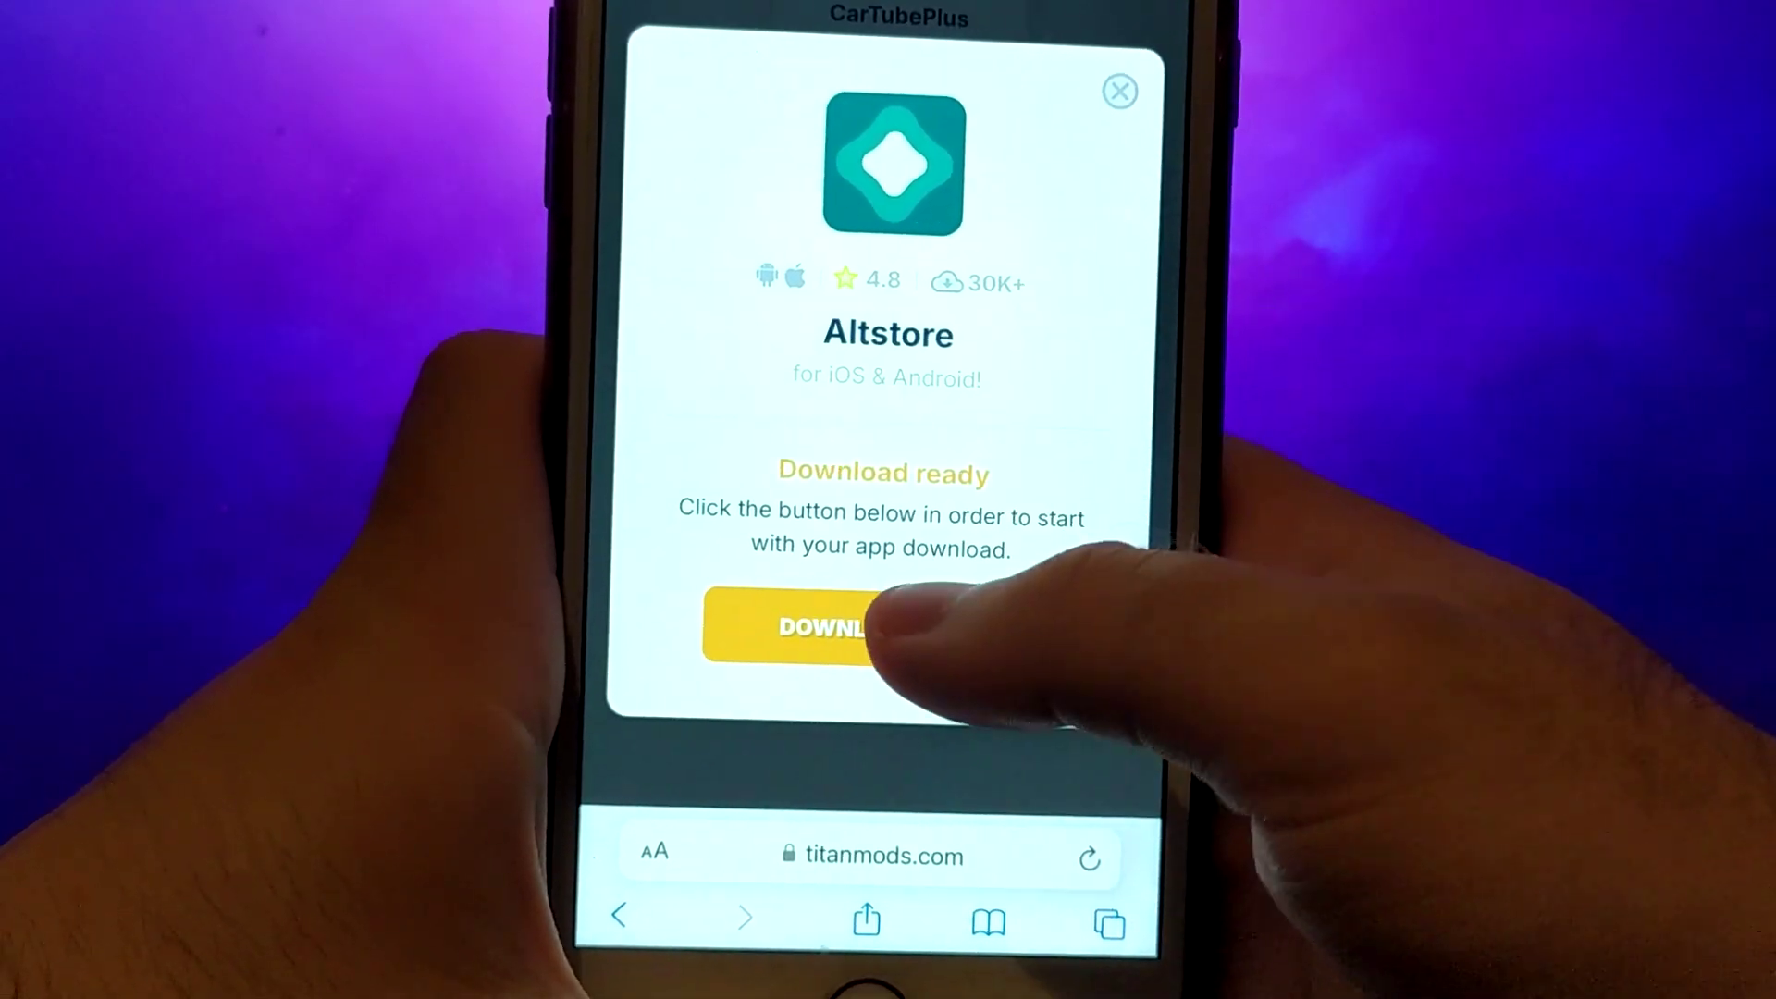
# - Start the Altstore download with DOWNLOAD NOW
pyautogui.click(870, 635)
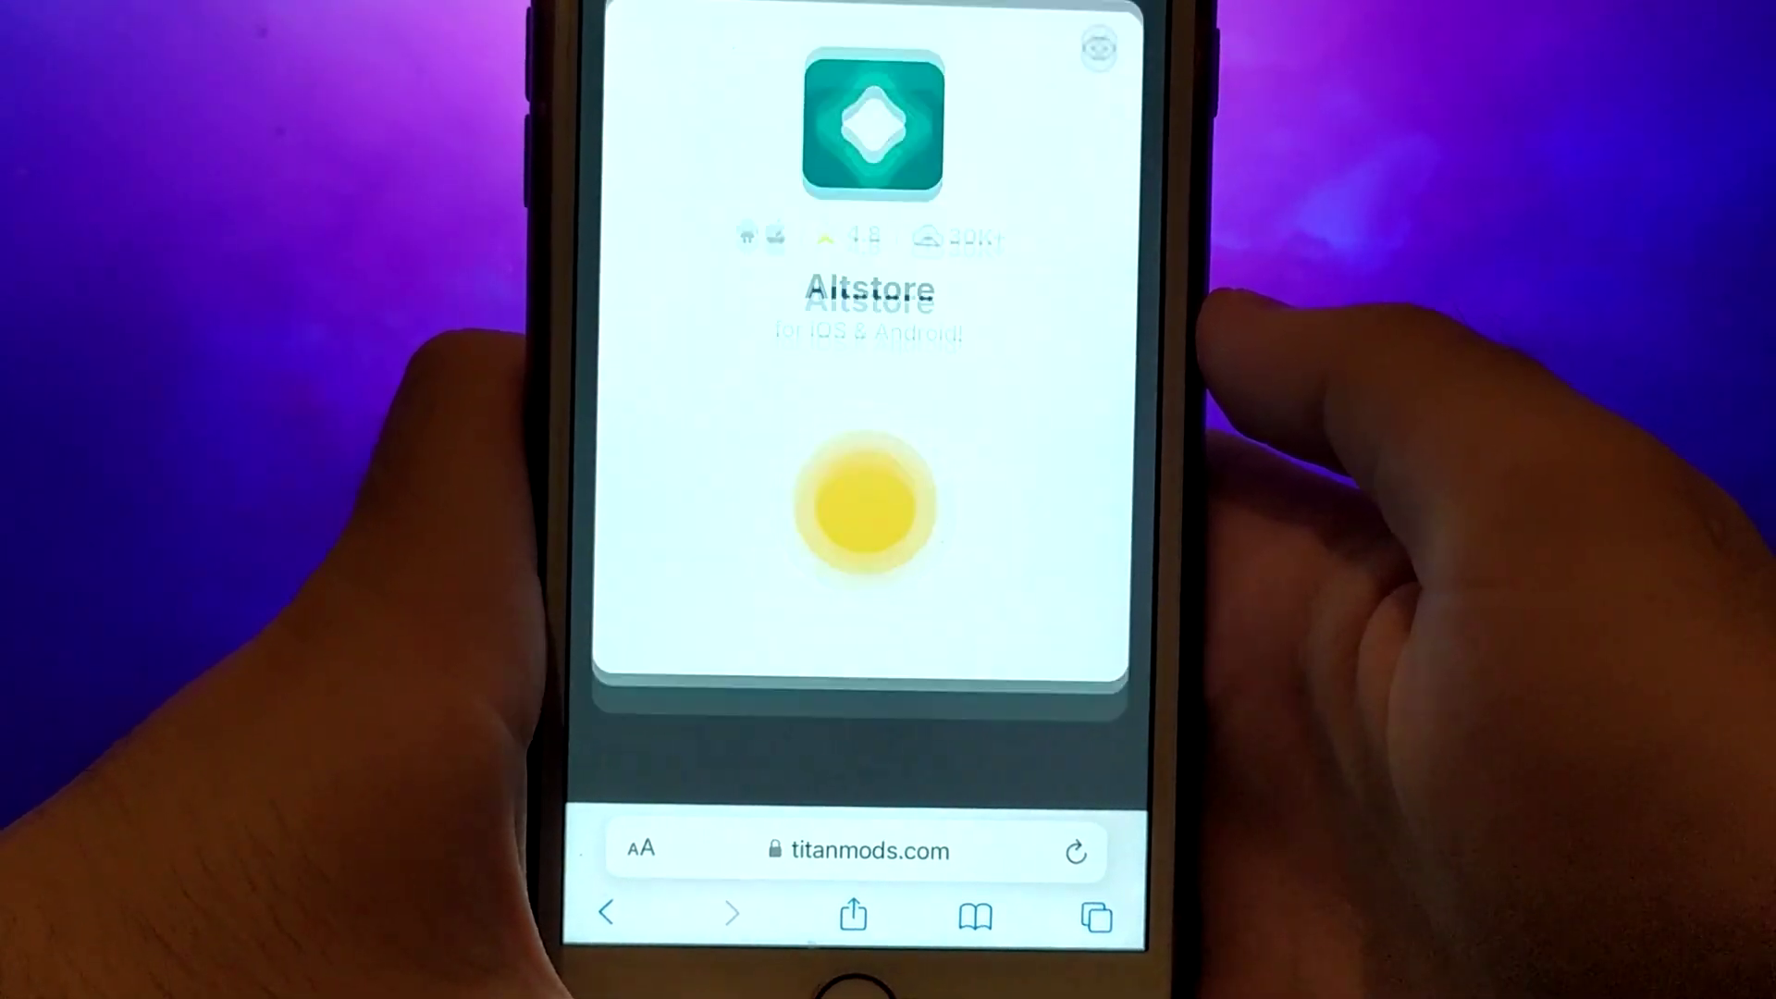